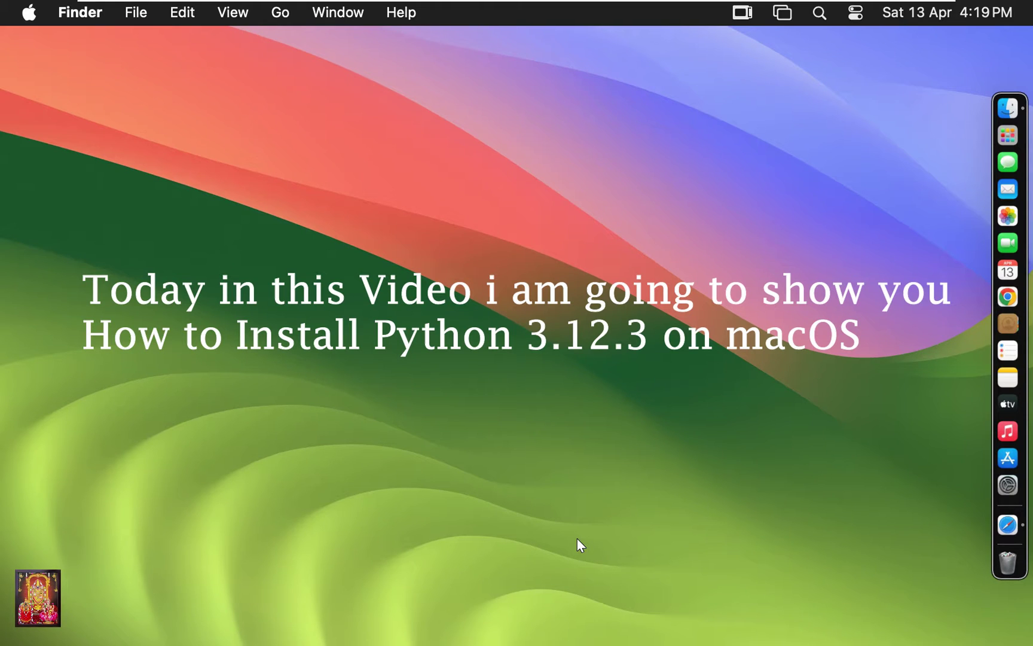
Step: Launch Google Chrome from the Dock and approve the downloaded-from-internet Open warning
{"action": "left_click", "coordinate": [1009, 298]}
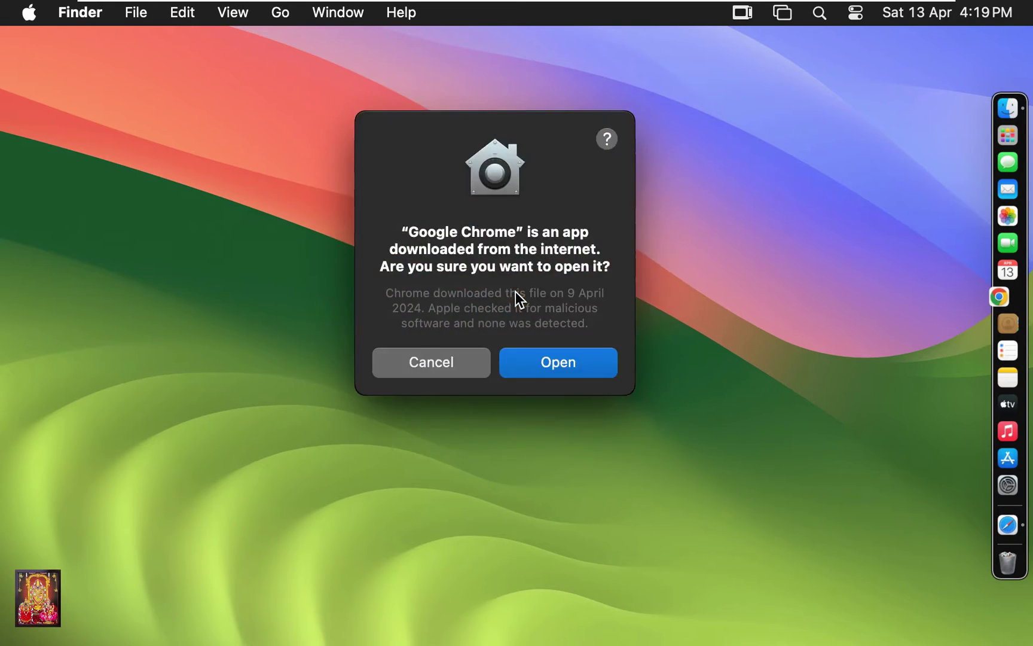
{"action": "left_click", "coordinate": [549, 363]}
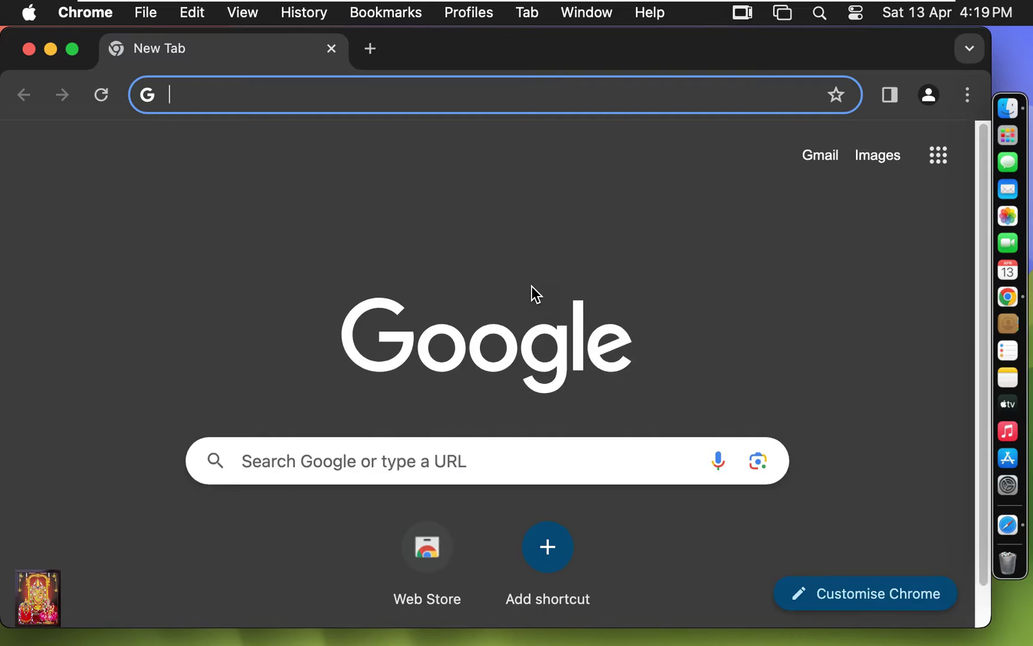
Step: Search Google for 'download python for mac'
{"action": "left_click", "coordinate": [285, 459]}
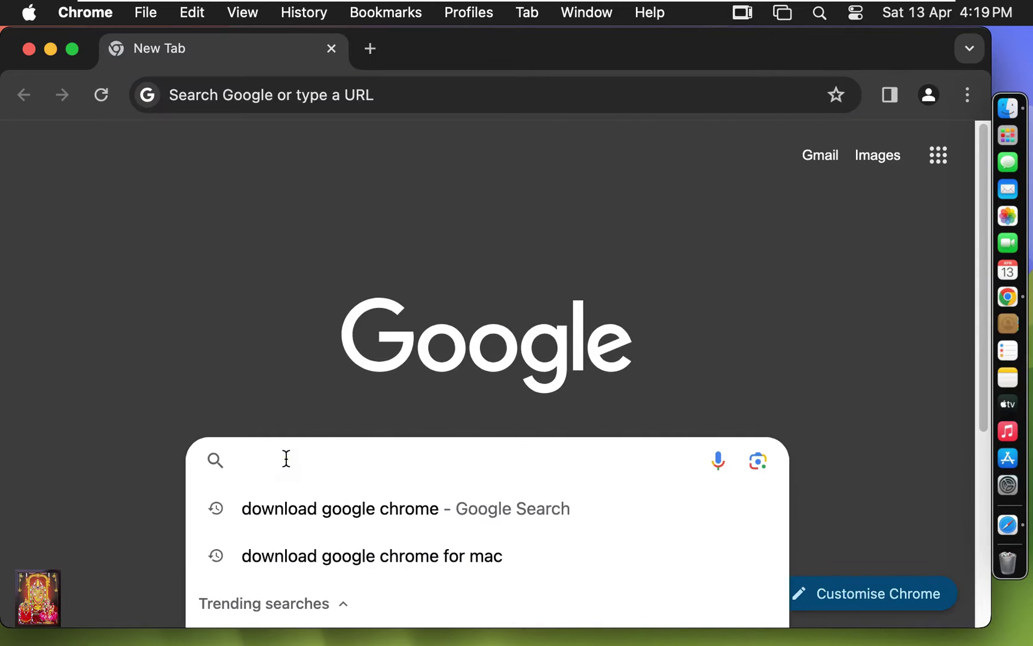
{"action": "type", "text": "downloa"}
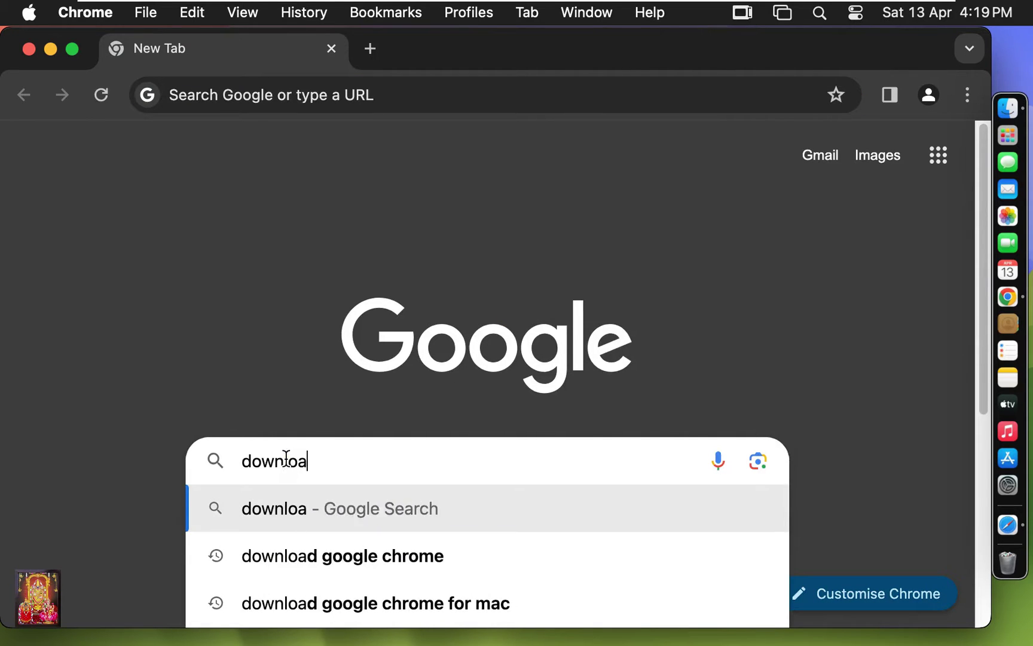
{"action": "type", "text": "d pyt"}
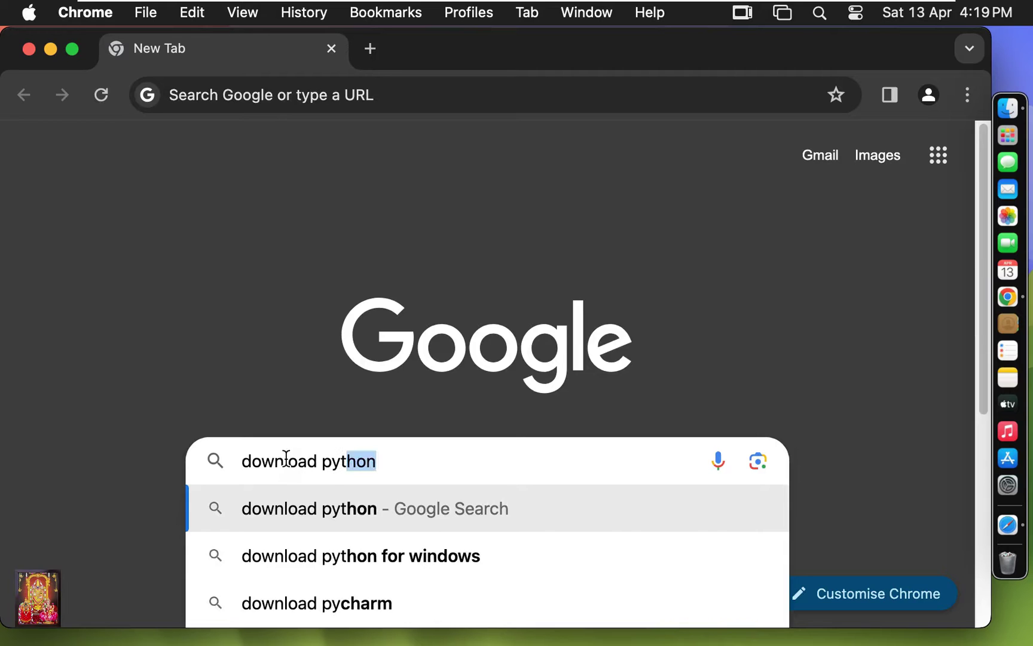
{"action": "type", "text": "hon for "}
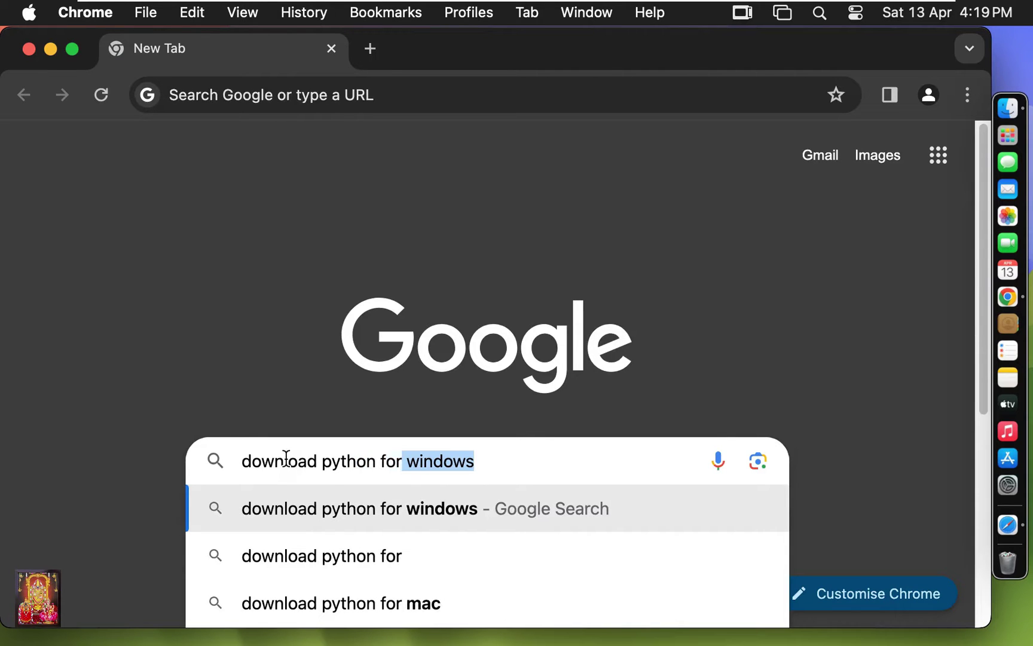
{"action": "type", "text": "mac"}
{"action": "key", "text": "Return"}
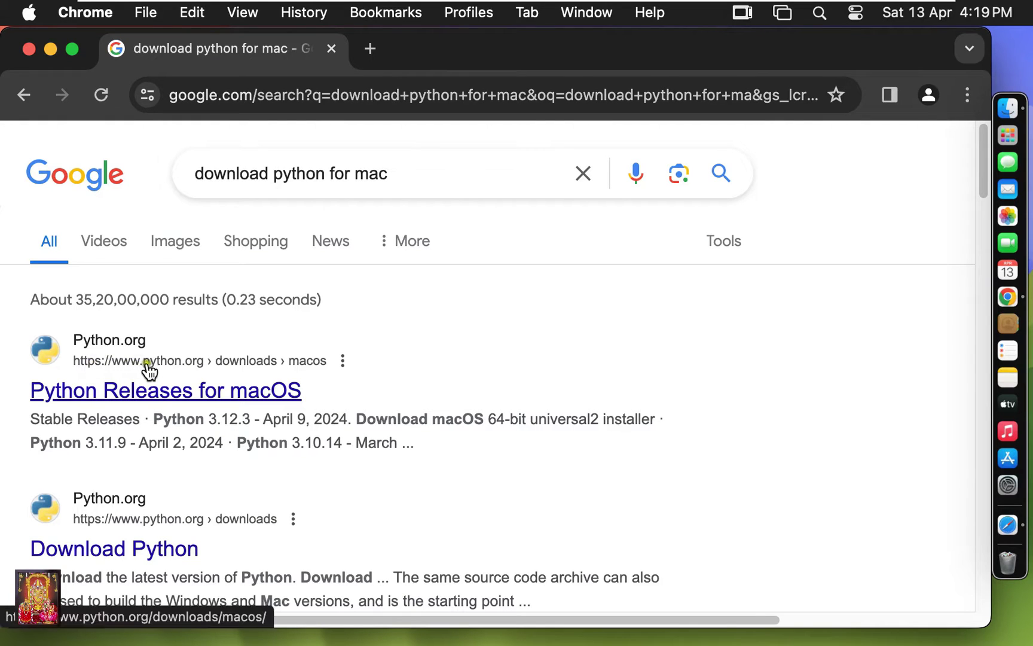
Step: Download the Python 3.12.3 macOS 64-bit universal2 installer (python-3.12.3-macos11.pkg) and check it finished
{"action": "left_click", "coordinate": [187, 371]}
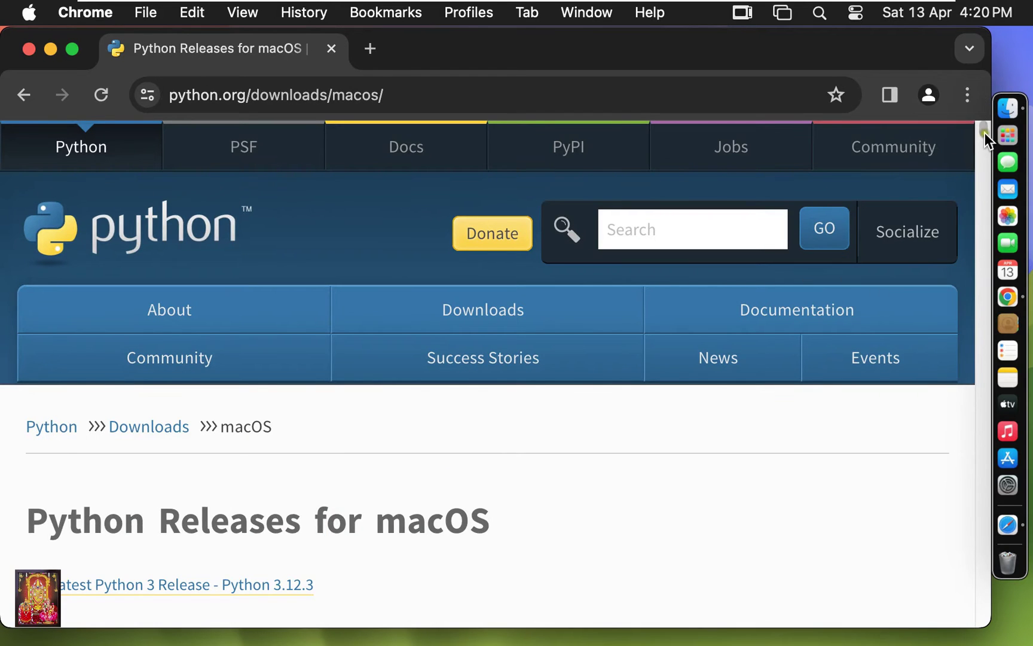
{"action": "left_click_drag", "start_coordinate": [985, 132], "coordinate": [984, 140]}
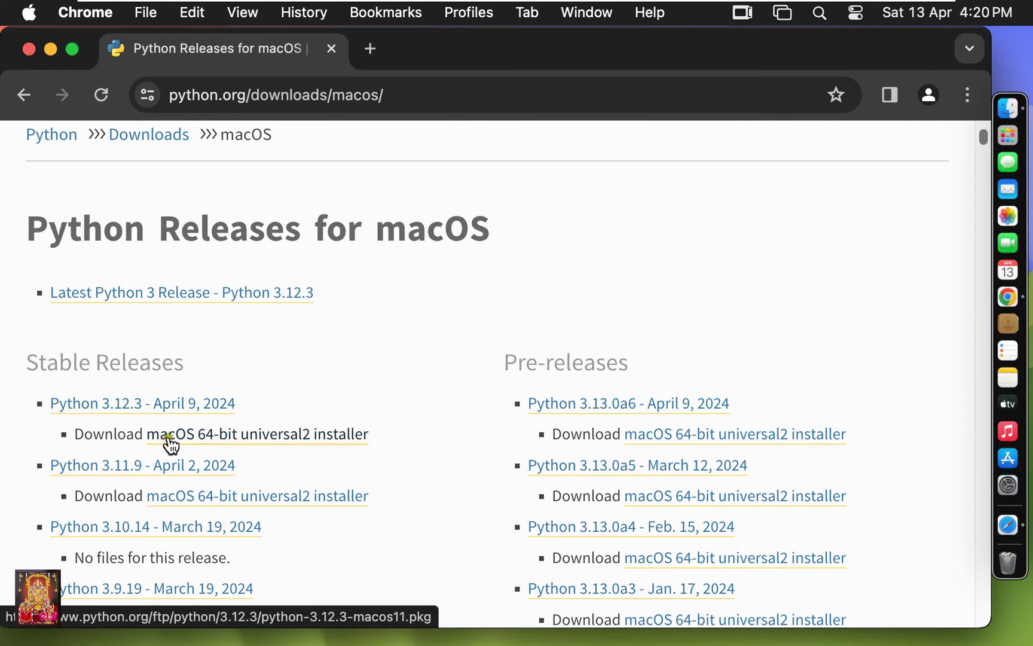
{"action": "left_click", "coordinate": [263, 444]}
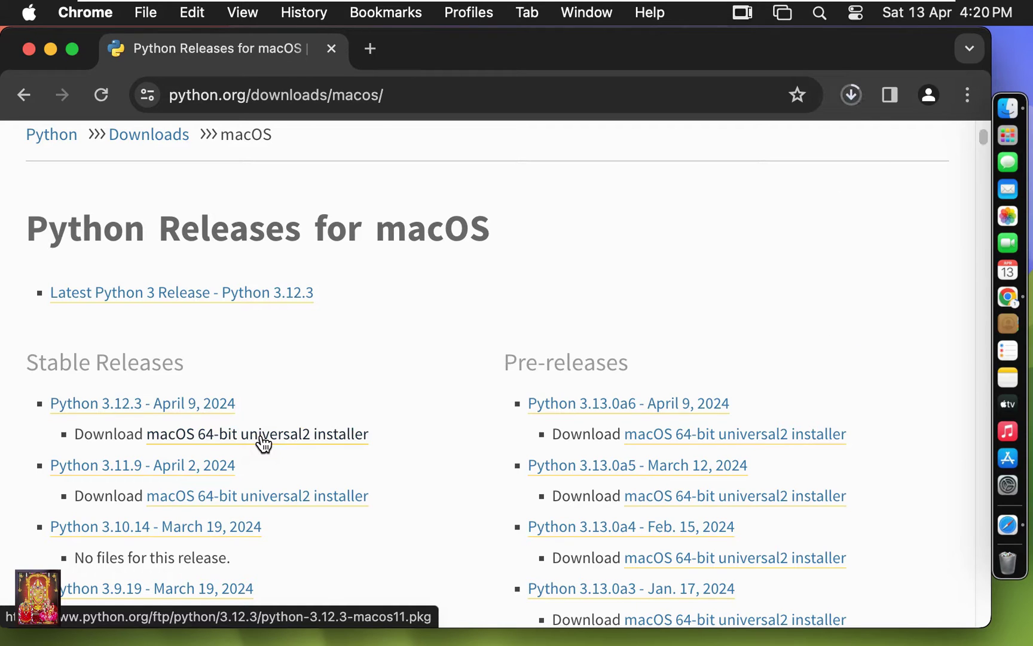
{"action": "left_click", "coordinate": [849, 98]}
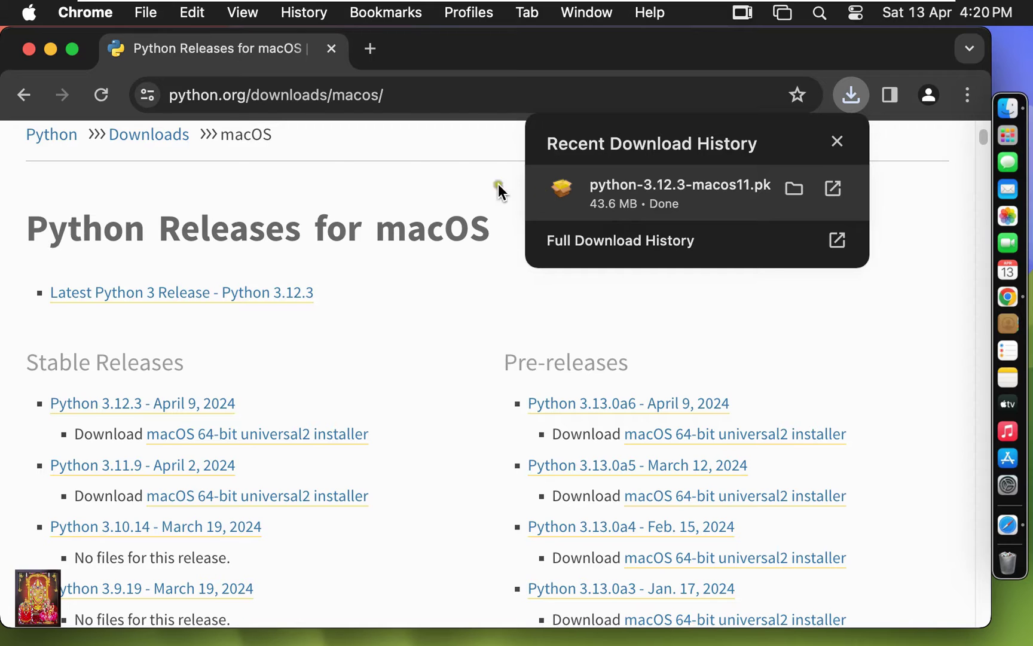
Step: Close Chrome and show the Downloads folder in a Finder window
{"action": "left_click", "coordinate": [34, 54]}
{"action": "left_click", "coordinate": [34, 54]}
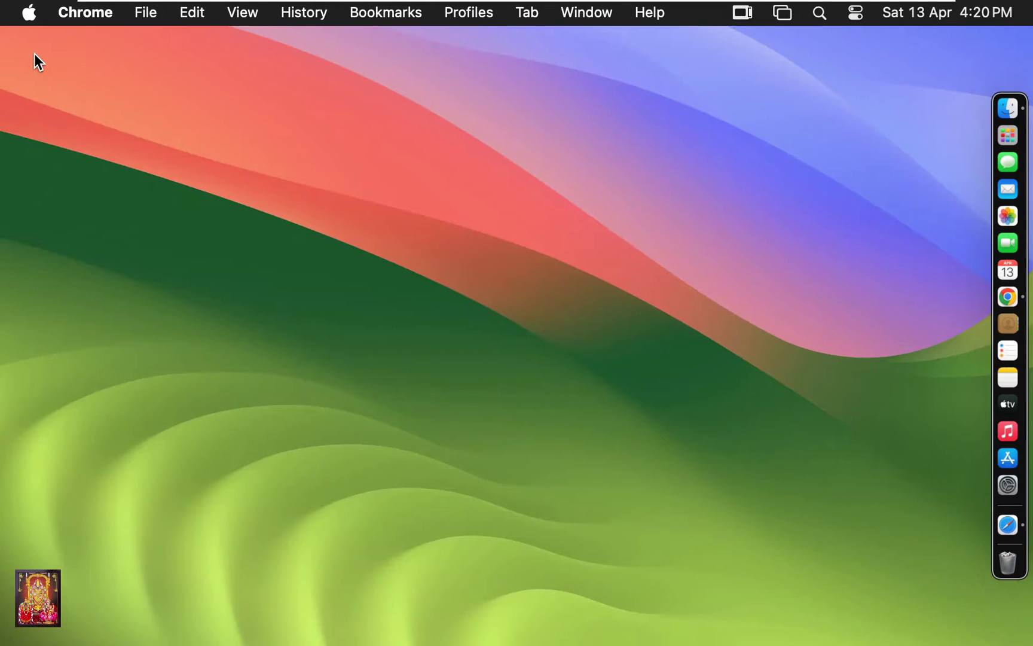
{"action": "left_click", "coordinate": [1003, 112]}
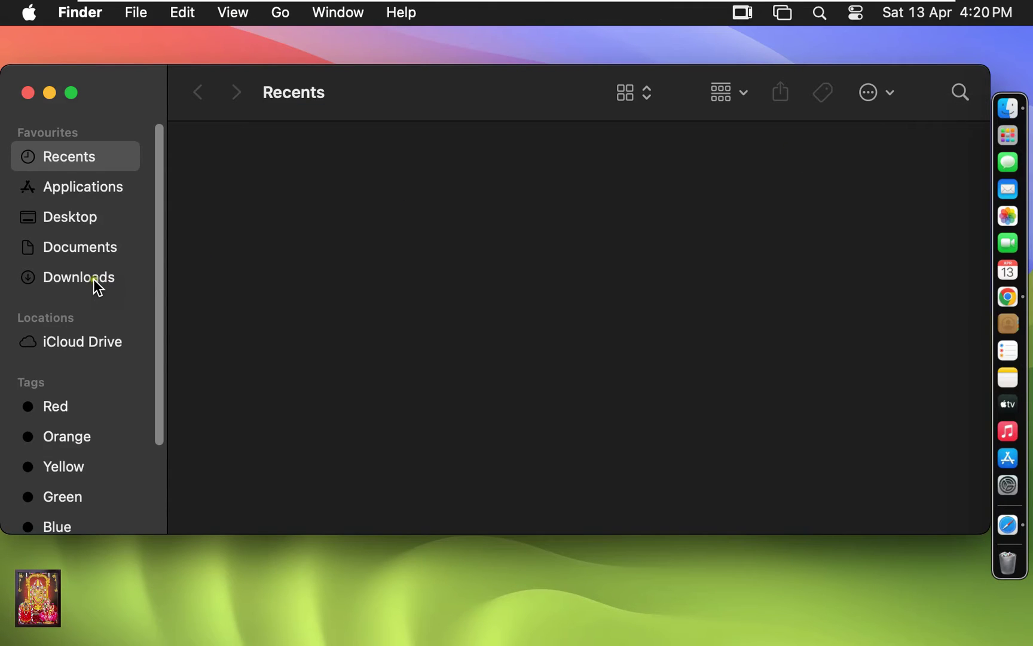
{"action": "left_click", "coordinate": [97, 286]}
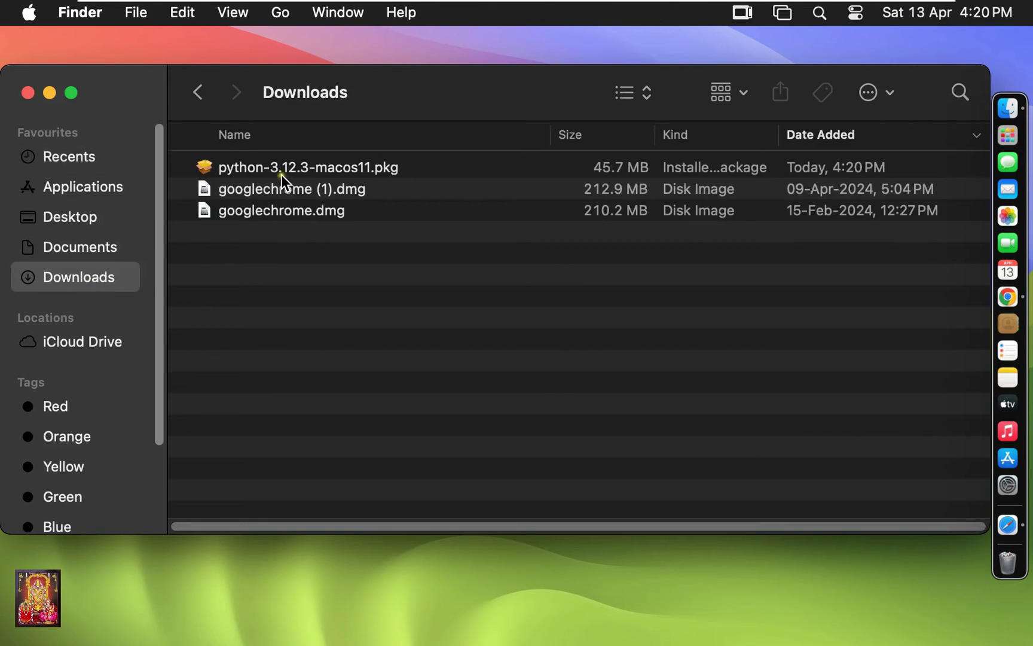
Step: Open python-3.12.3-macos11.pkg with Installer (default)
{"action": "right_click", "coordinate": [376, 179]}
{"action": "mouse_move", "coordinate": [516, 213]}
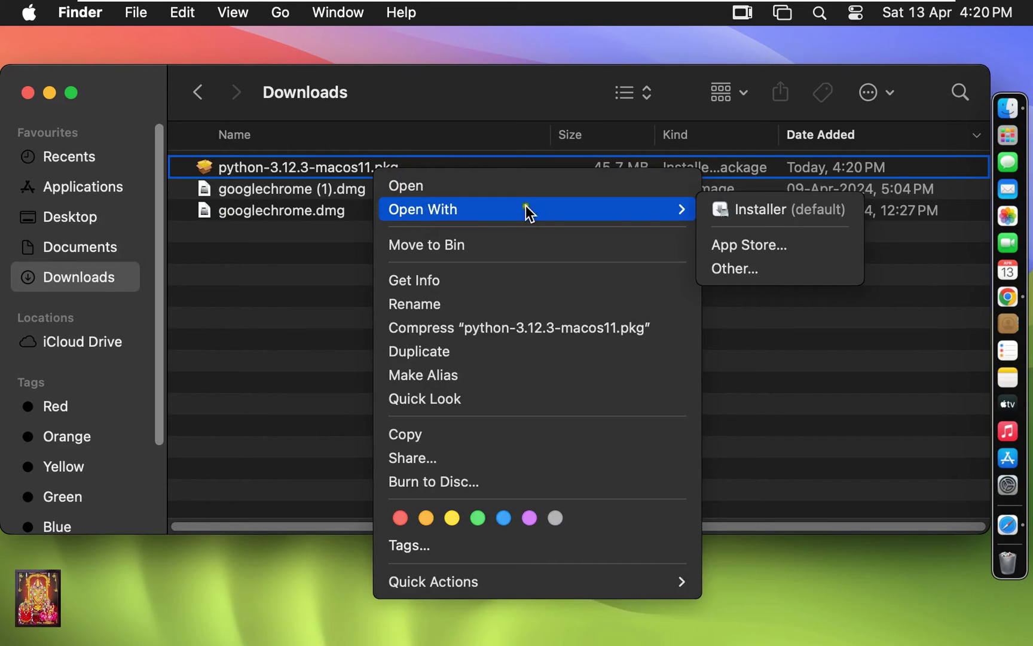
{"action": "left_click", "coordinate": [755, 214]}
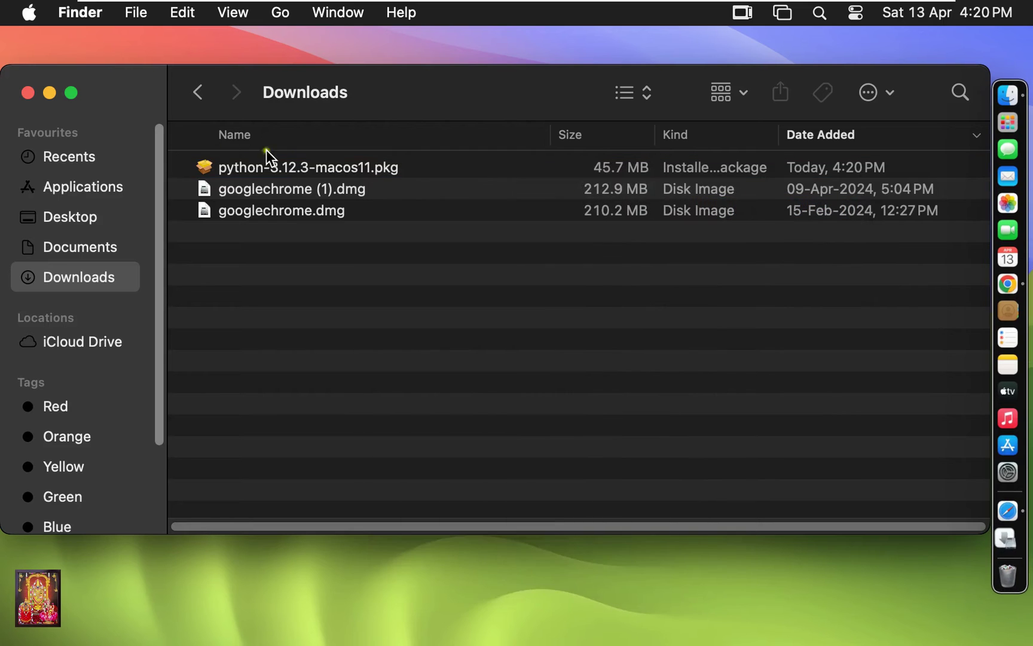
Step: Agree to the Python licence and begin the standard 178.6 MB install on Ventura13.3
{"action": "left_click", "coordinate": [28, 93]}
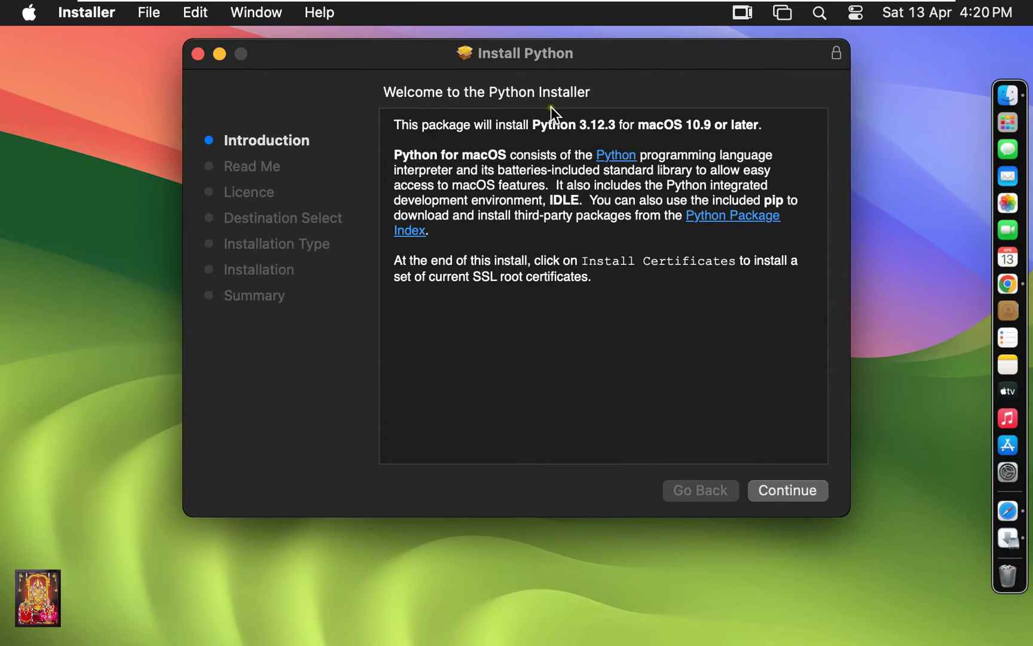
{"action": "left_click", "coordinate": [779, 497]}
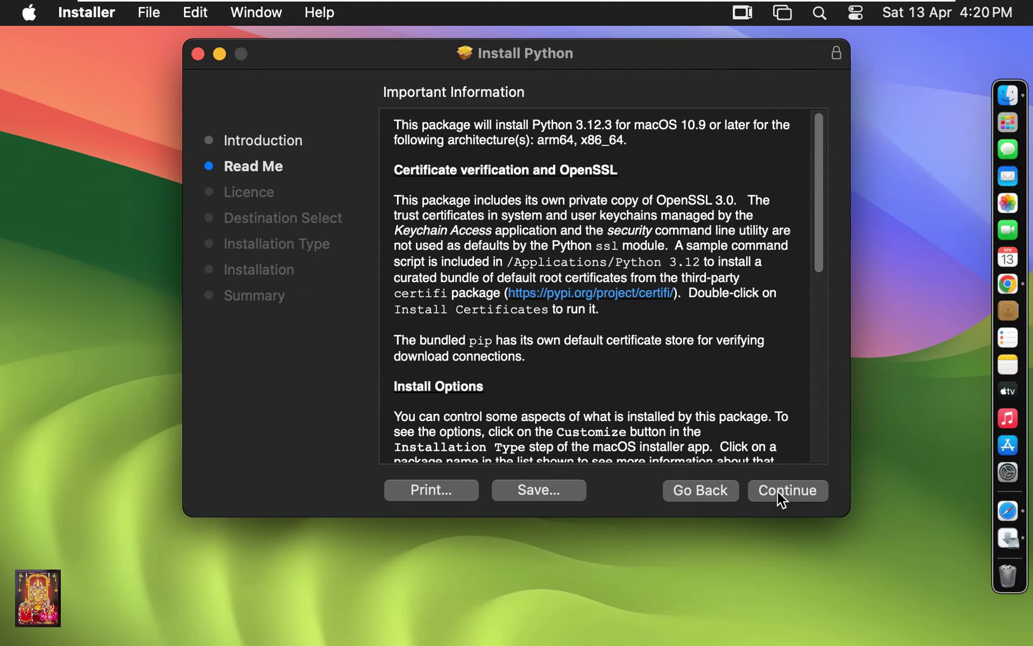
{"action": "left_click", "coordinate": [778, 492]}
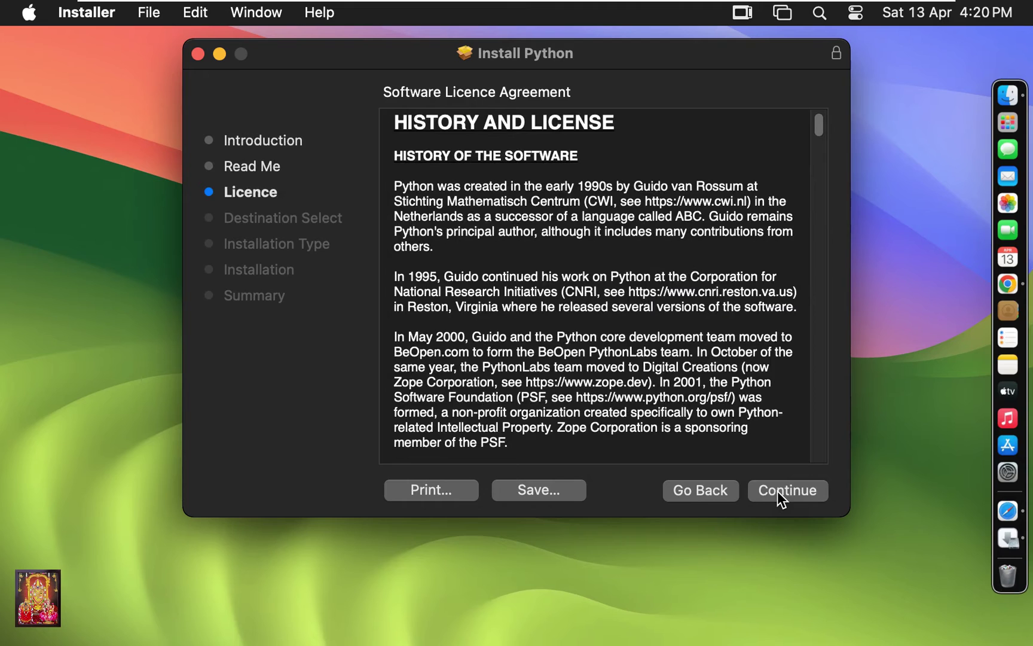
{"action": "left_click", "coordinate": [777, 491]}
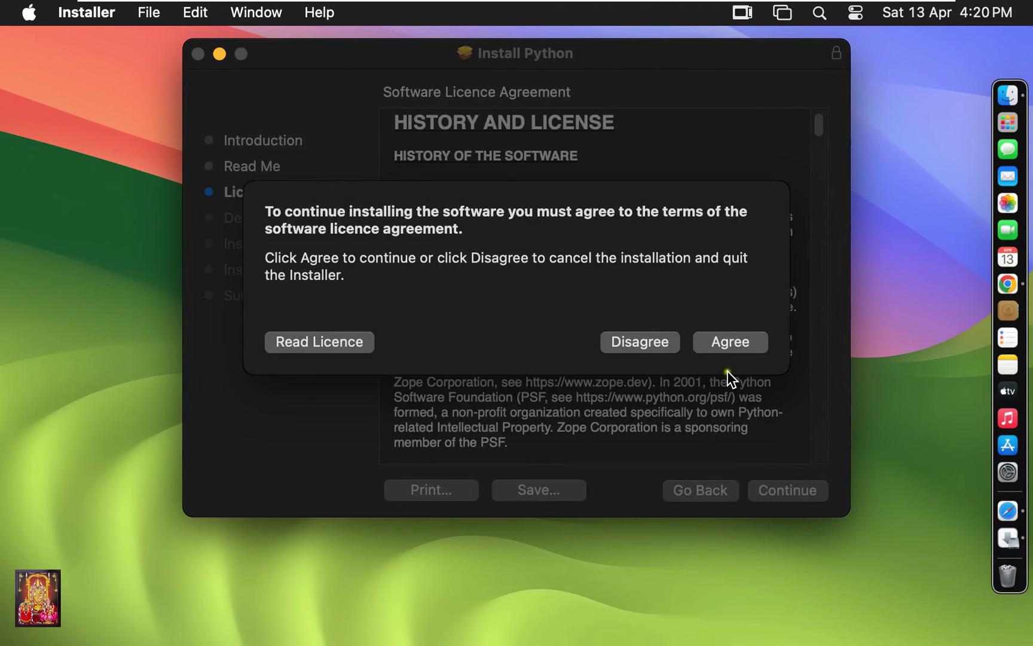
{"action": "left_click", "coordinate": [731, 342]}
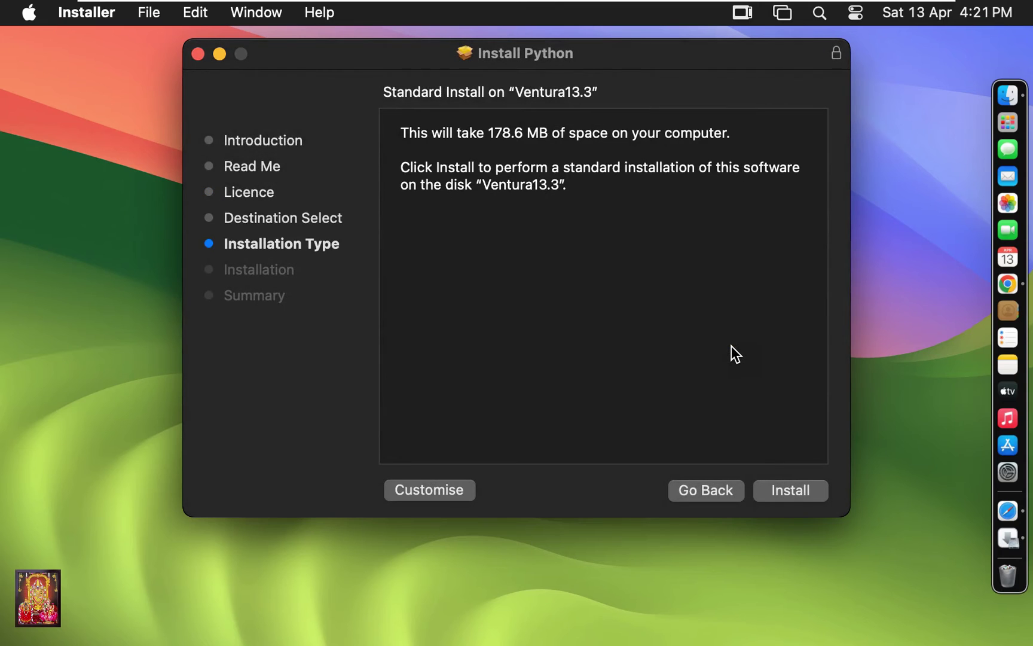
{"action": "left_click", "coordinate": [794, 493]}
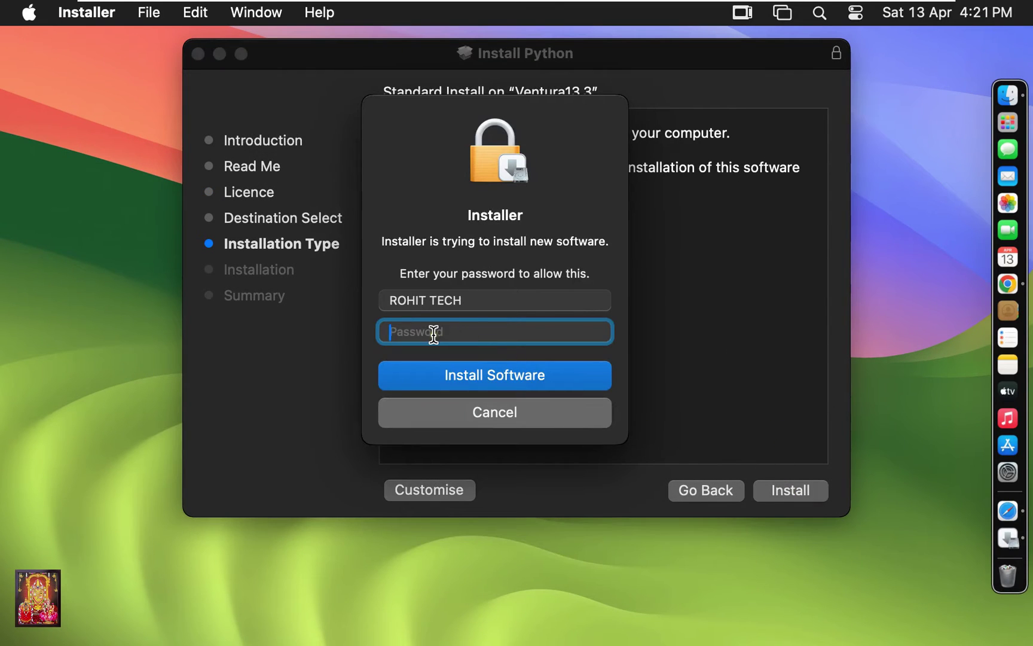
Step: Enter the administrator password and confirm Install Software to complete installation
{"action": "type", "text": "•••••••"}
{"action": "left_click", "coordinate": [477, 376]}
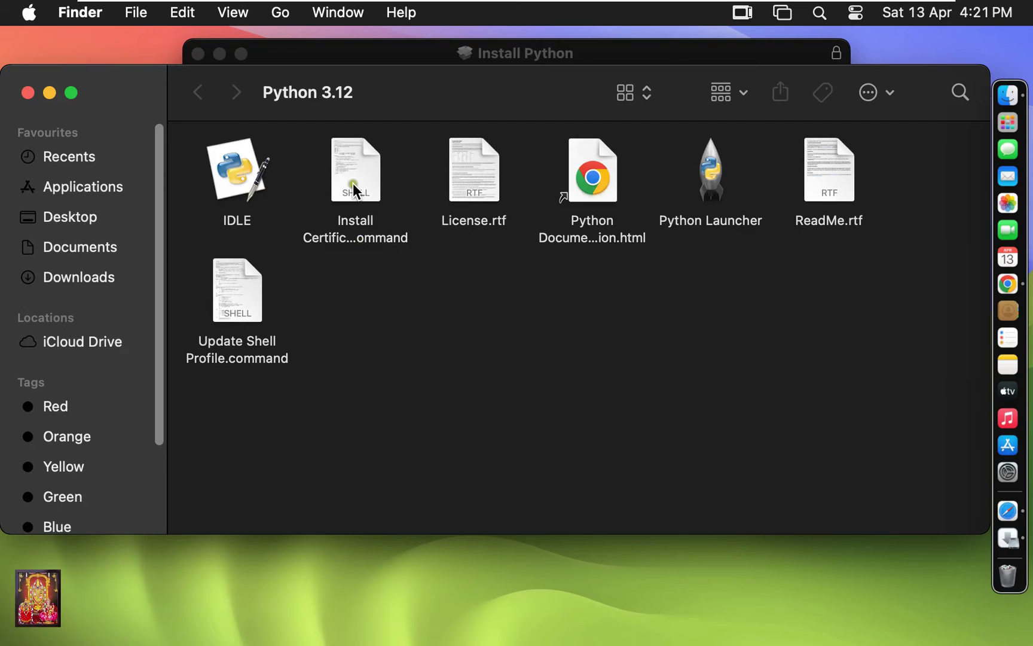
Step: Run Install Certificates.command in Terminal to upgrade certifi to 2024.2.2, then close it
{"action": "left_click", "coordinate": [359, 206]}
{"action": "right_click", "coordinate": [364, 209]}
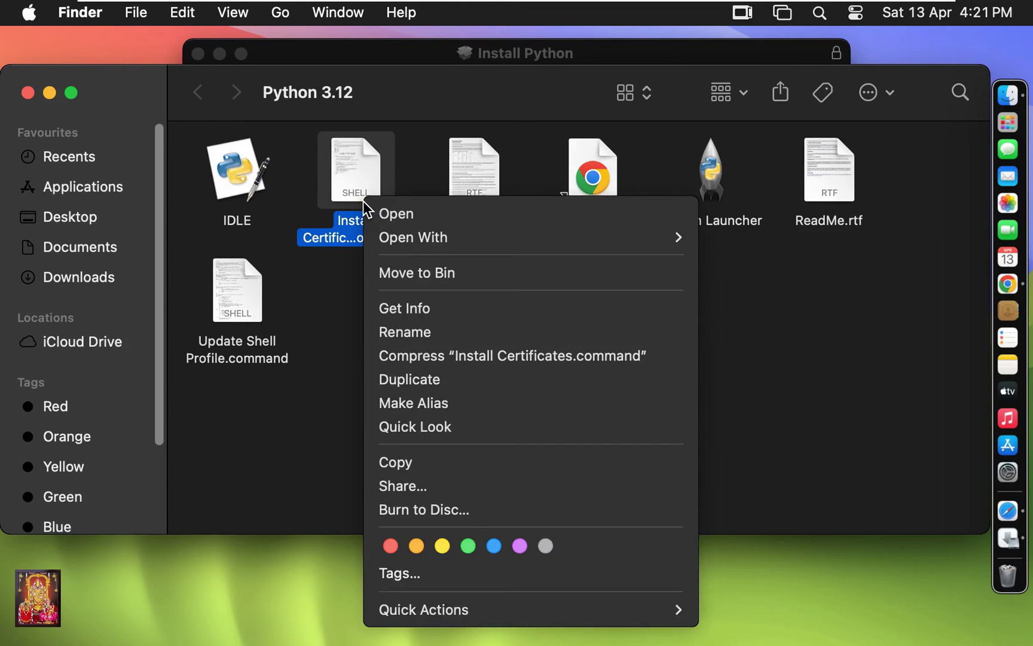
{"action": "mouse_move", "coordinate": [404, 242]}
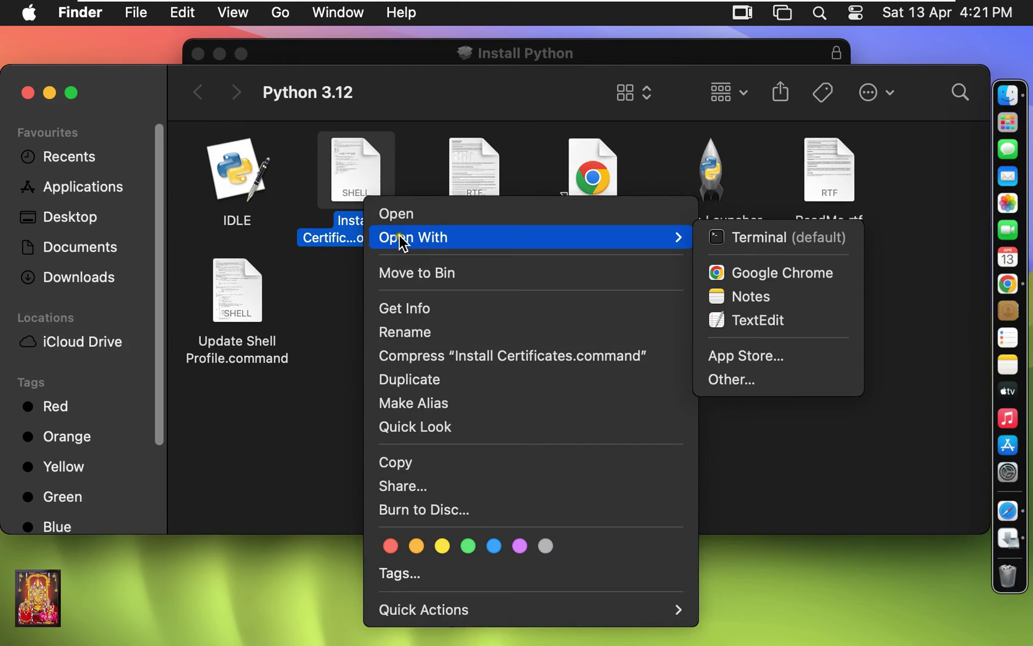
{"action": "left_click", "coordinate": [751, 252]}
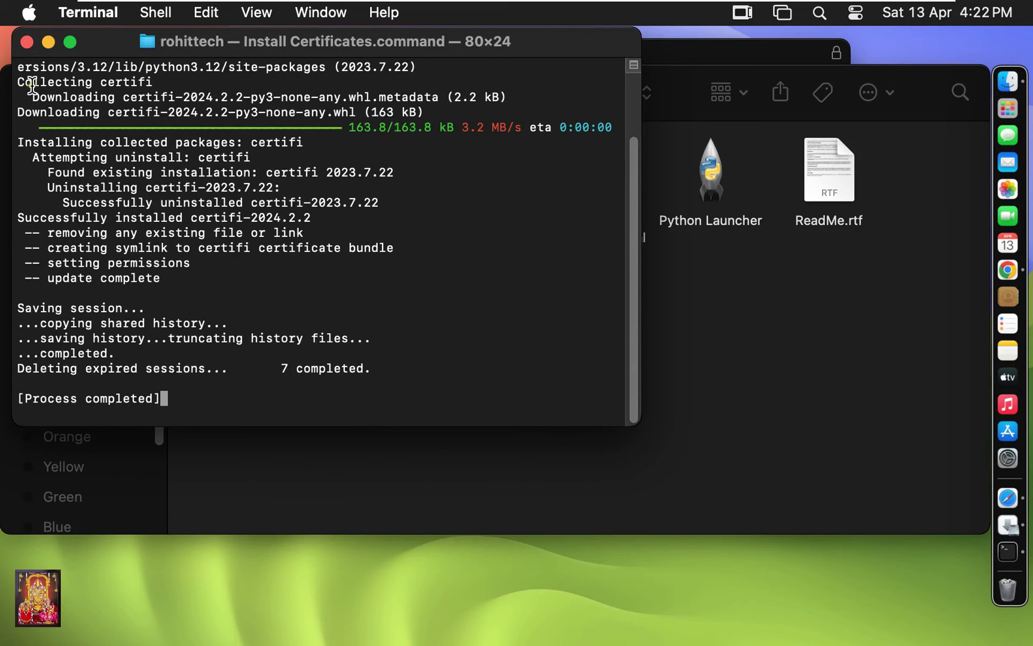
{"action": "left_click", "coordinate": [27, 41]}
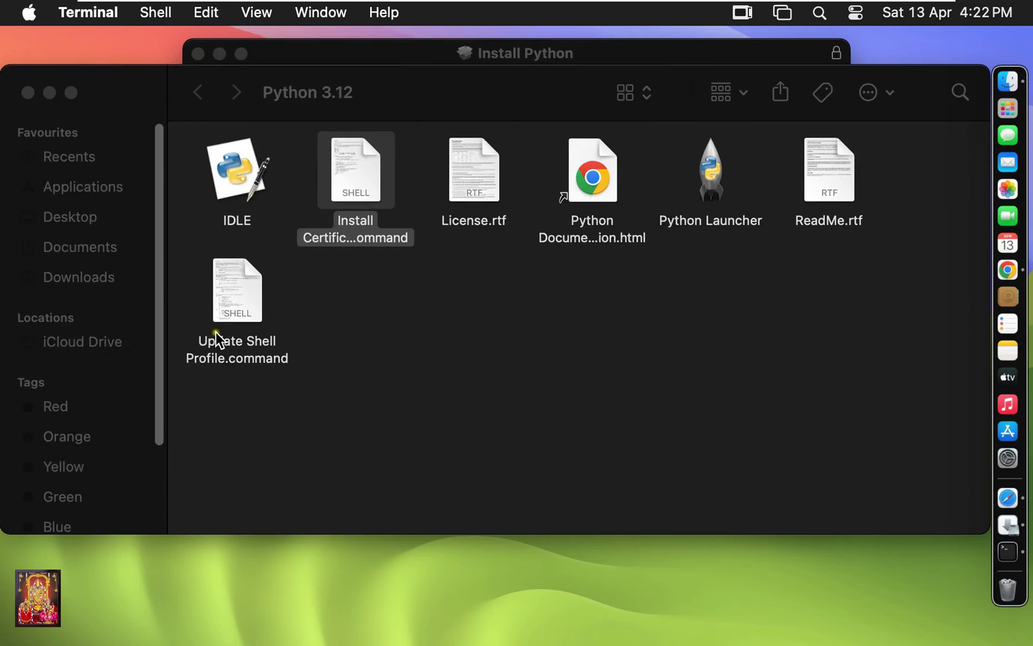
Step: Run Update Shell Profile.command in Terminal, then close its finished window
{"action": "right_click", "coordinate": [244, 313]}
{"action": "mouse_move", "coordinate": [321, 251]}
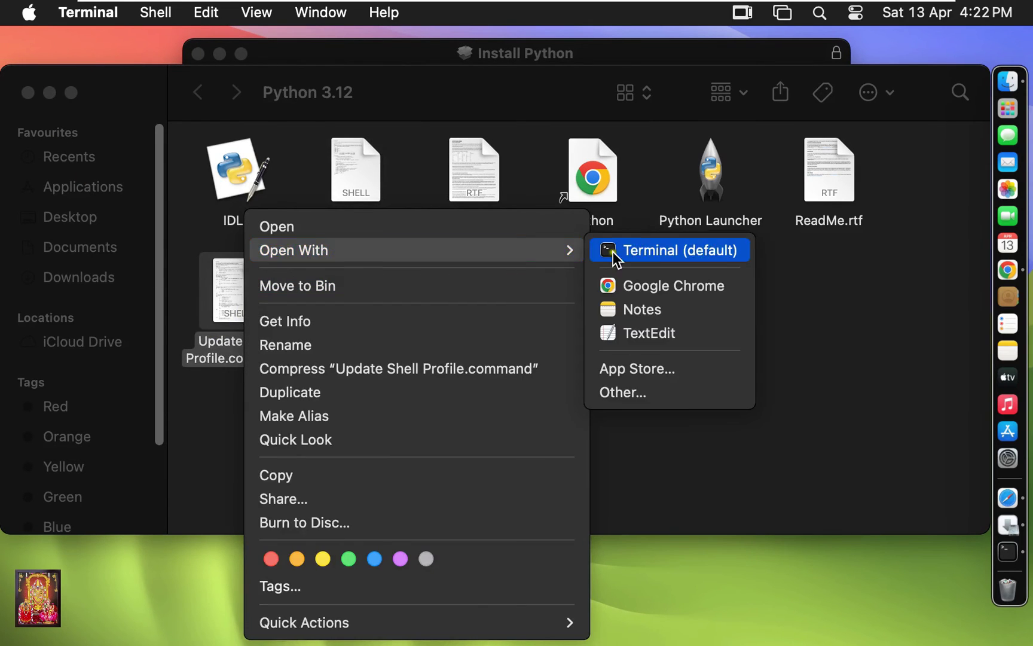
{"action": "left_click", "coordinate": [647, 252]}
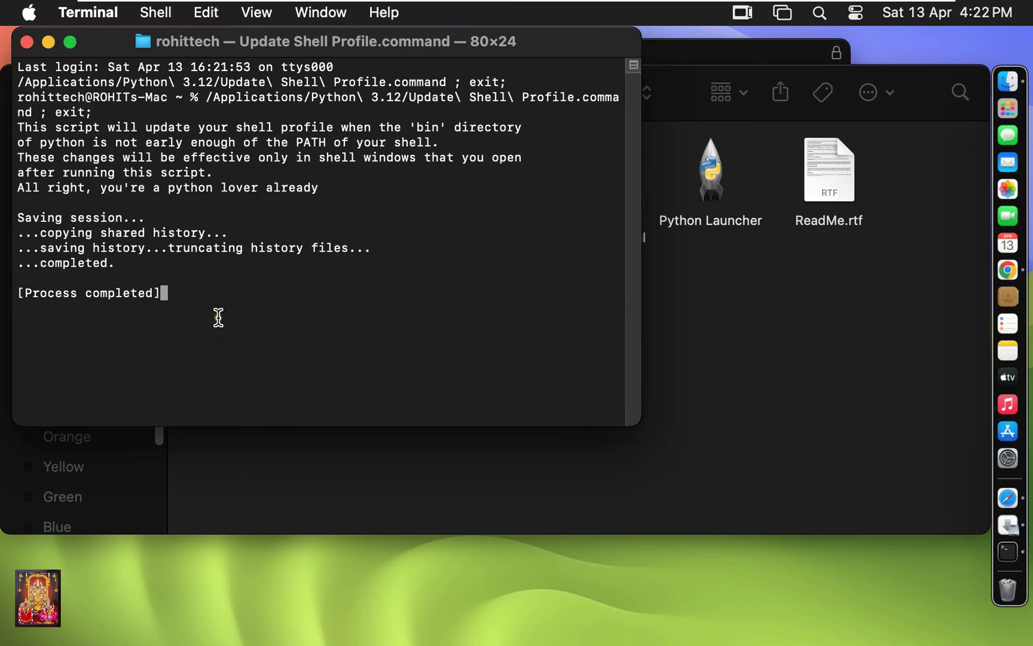
{"action": "left_click", "coordinate": [23, 45]}
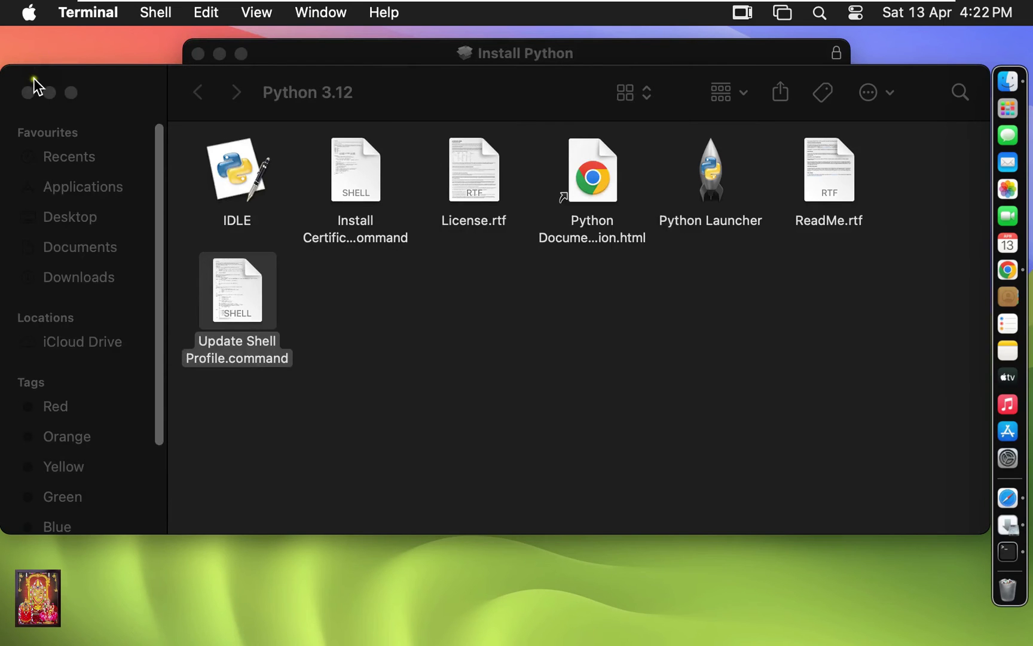
Step: Close the Python 3.12 folder and installer summary, keeping the installer package
{"action": "left_click", "coordinate": [28, 93]}
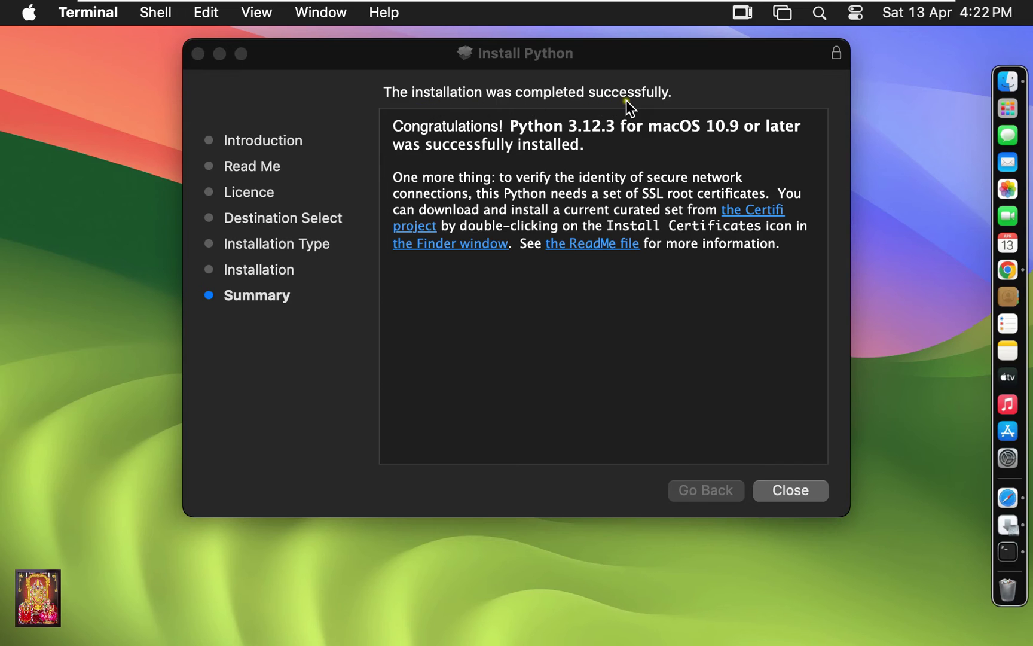
{"action": "left_click", "coordinate": [787, 489]}
{"action": "left_click", "coordinate": [787, 489]}
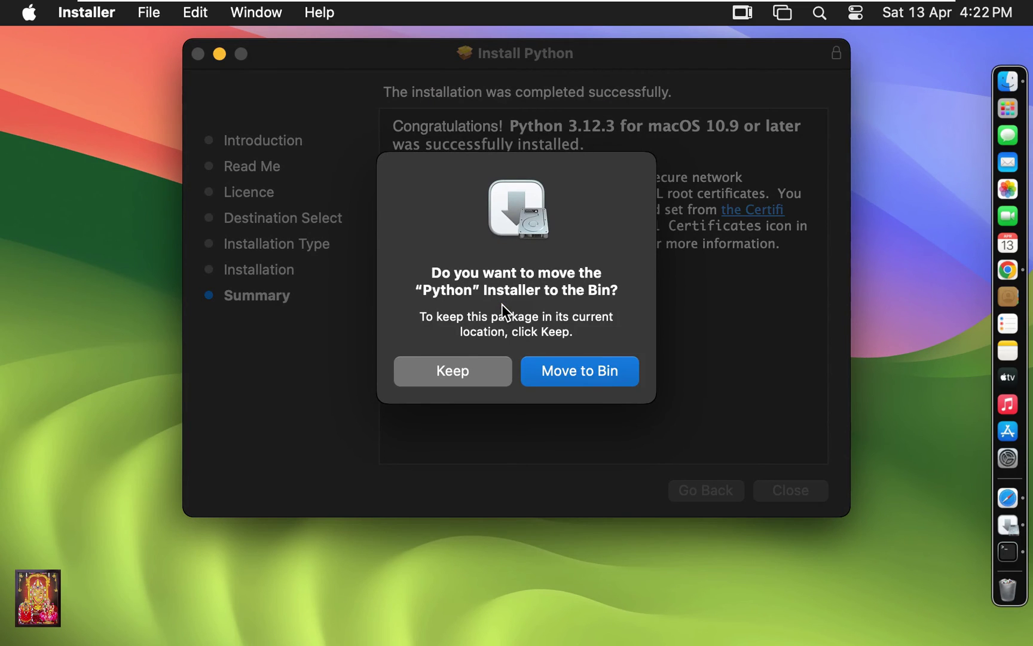
{"action": "left_click", "coordinate": [461, 371]}
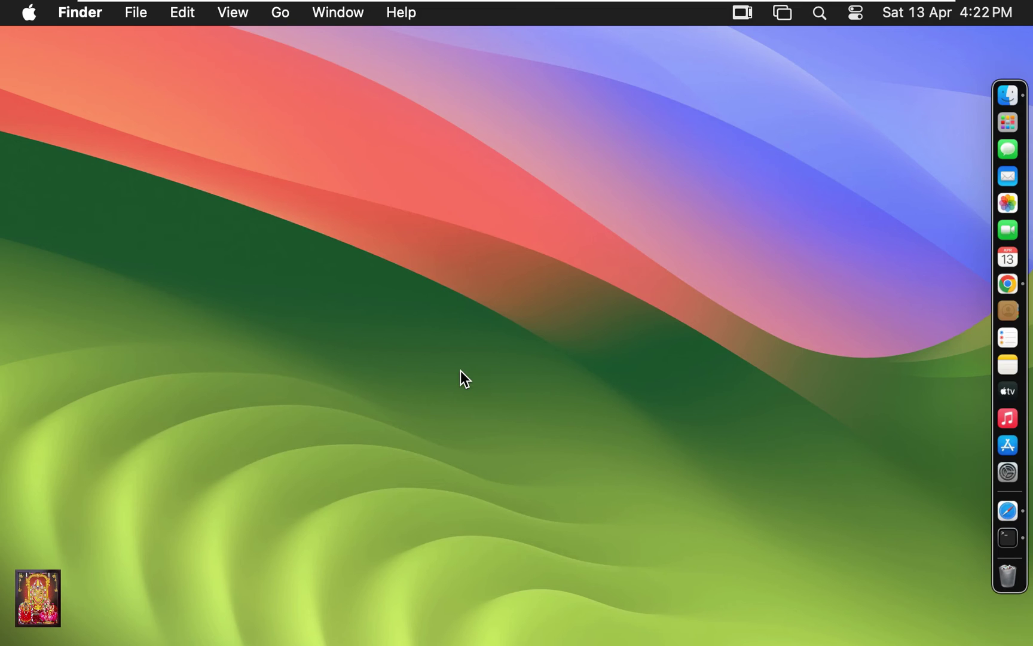
Step: Run python3 --version in enlarged Terminal text, confirm Python 3.12.3, then close Terminal
{"action": "left_click", "coordinate": [1013, 545]}
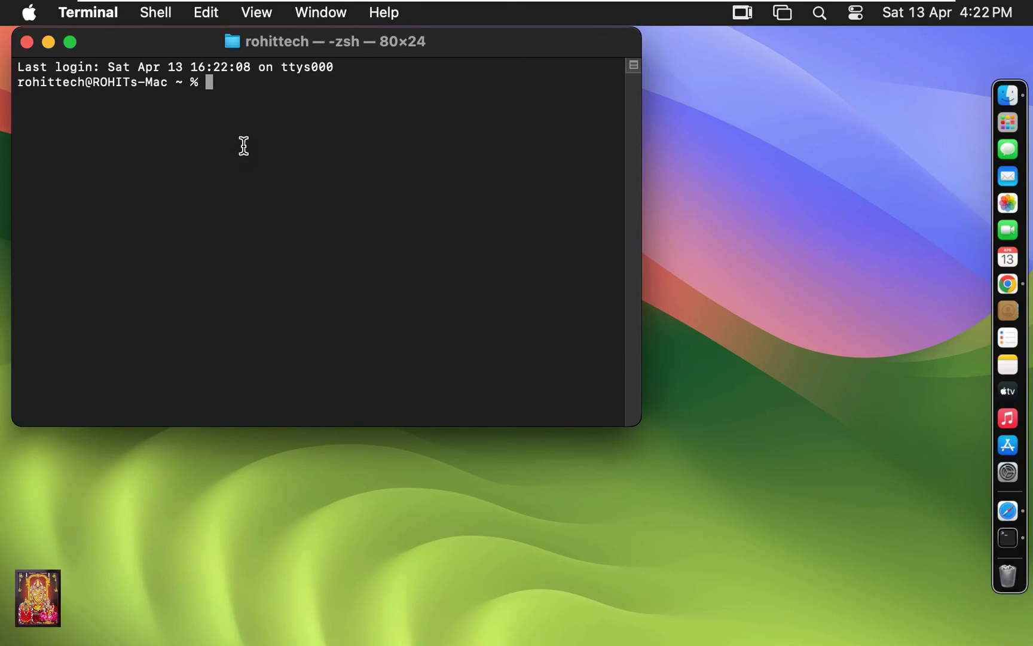
{"action": "key", "text": "super+equal"}
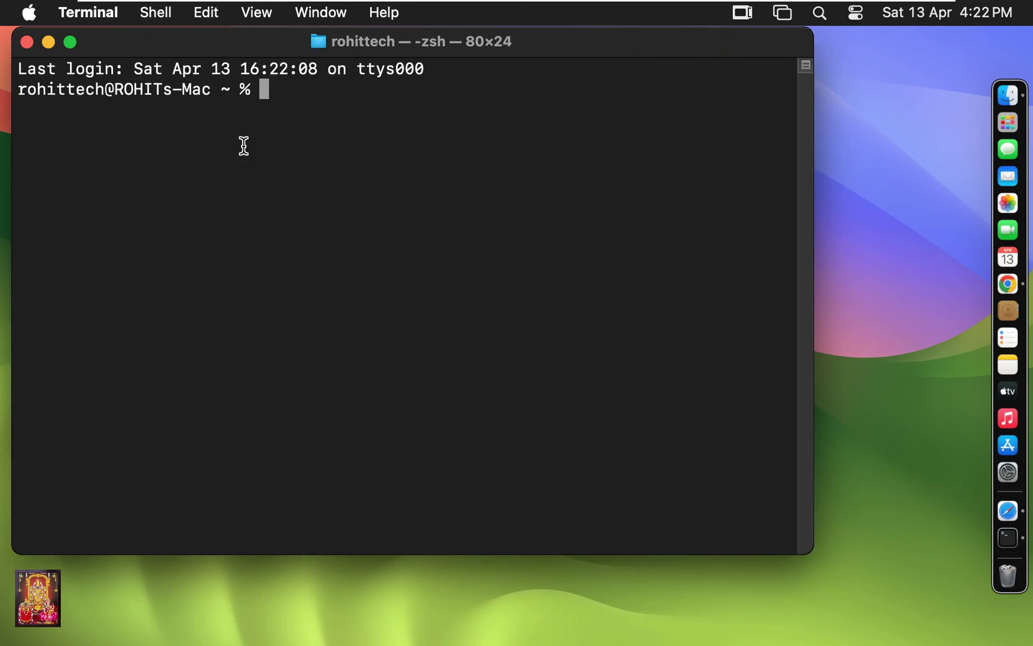
{"action": "type", "text": "python3"}
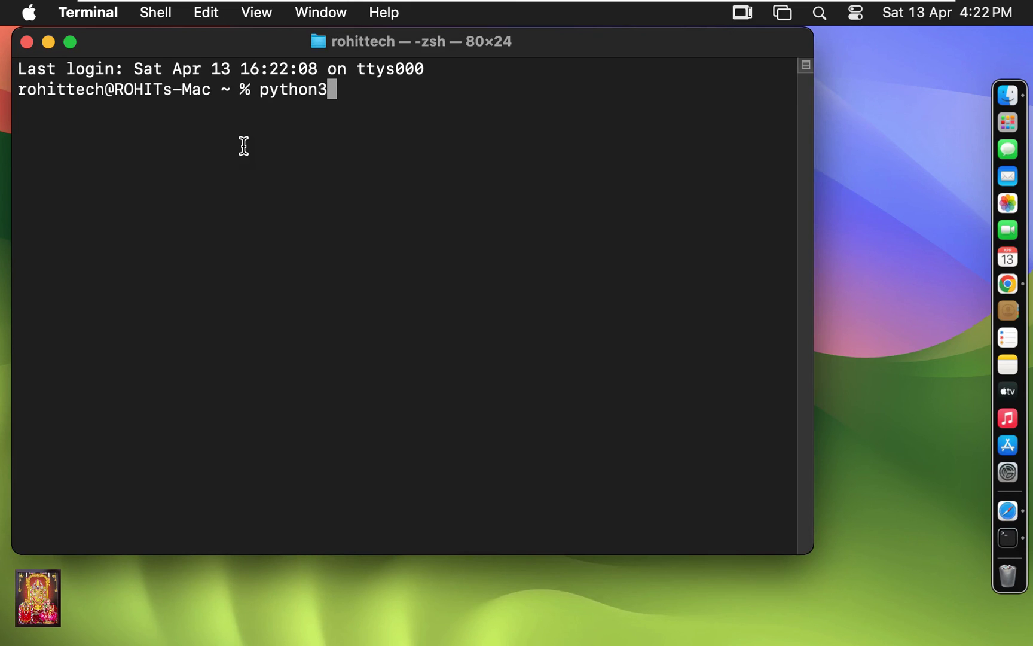
{"action": "type", "text": " --version"}
{"action": "key", "text": "Return"}
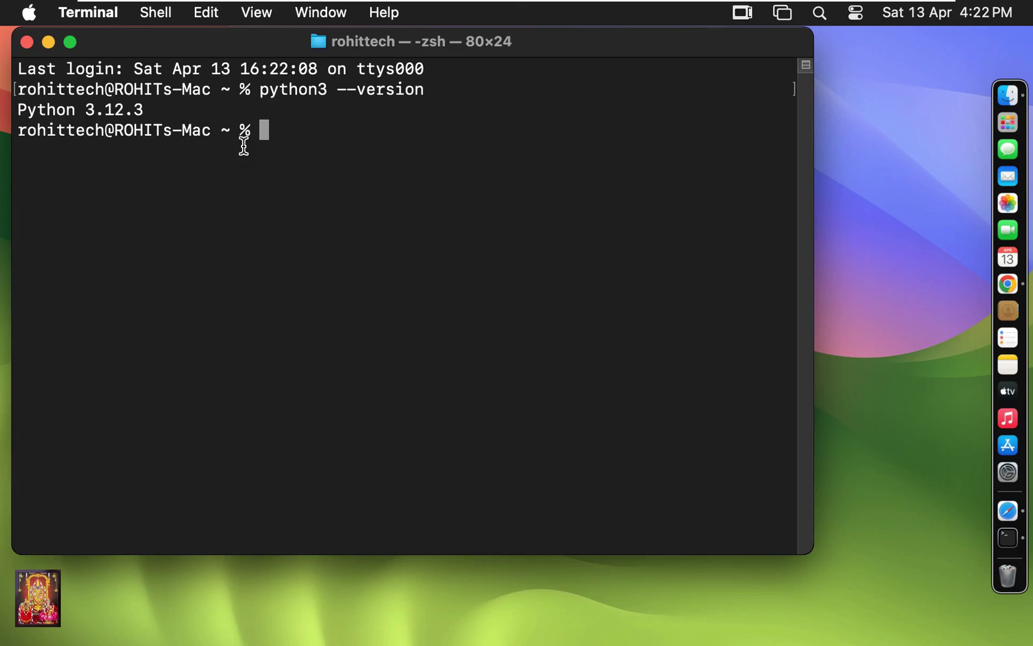
{"action": "left_click_drag", "start_coordinate": [86, 117], "coordinate": [143, 116]}
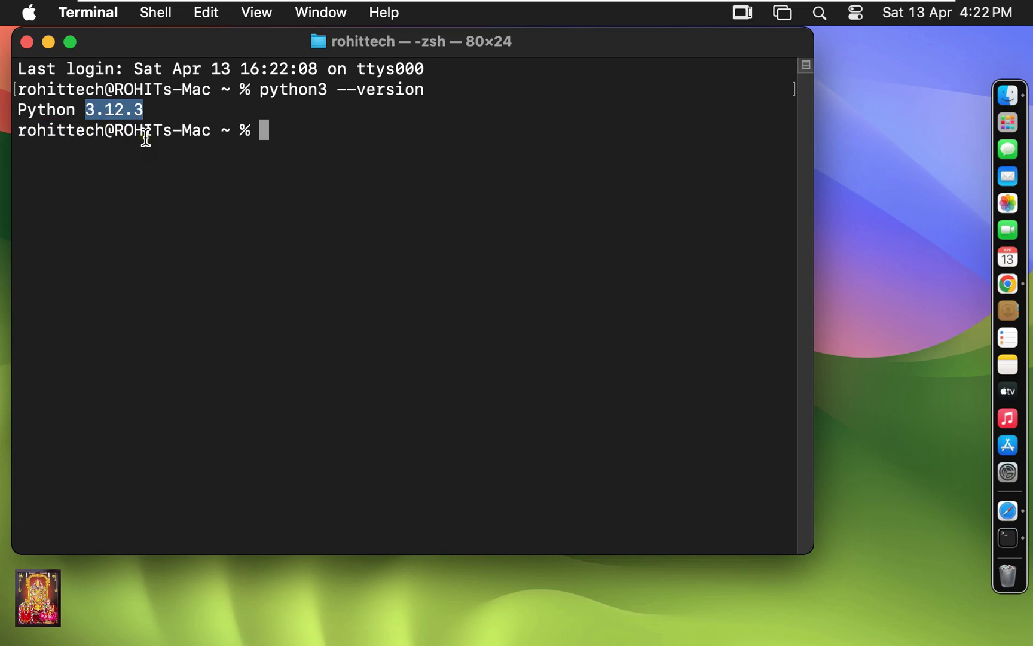
{"action": "left_click", "coordinate": [31, 46]}
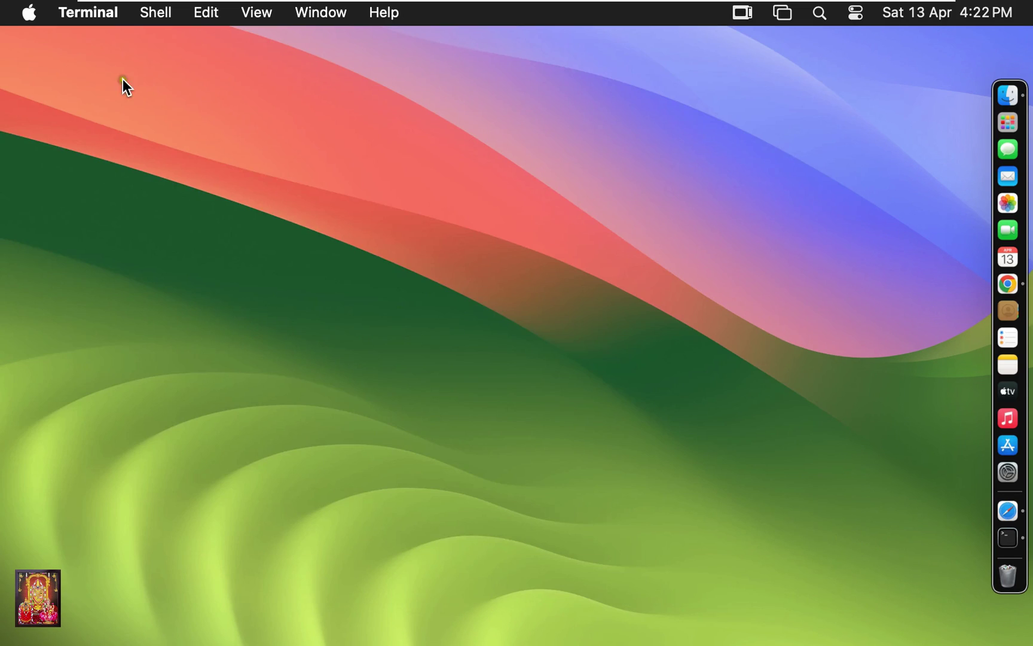